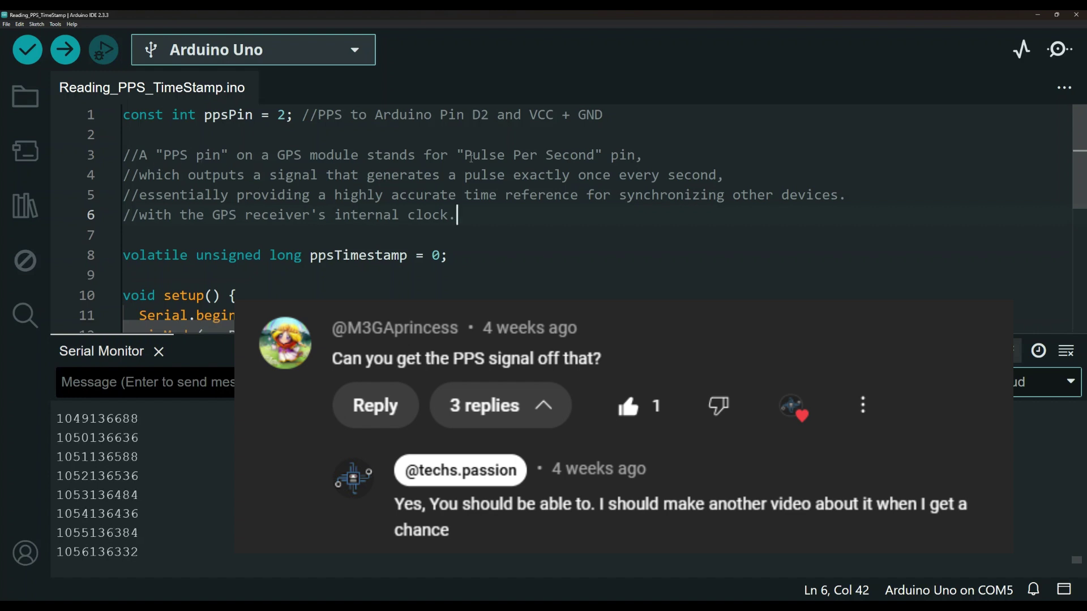
left_click_drag(464, 155, 595, 154)
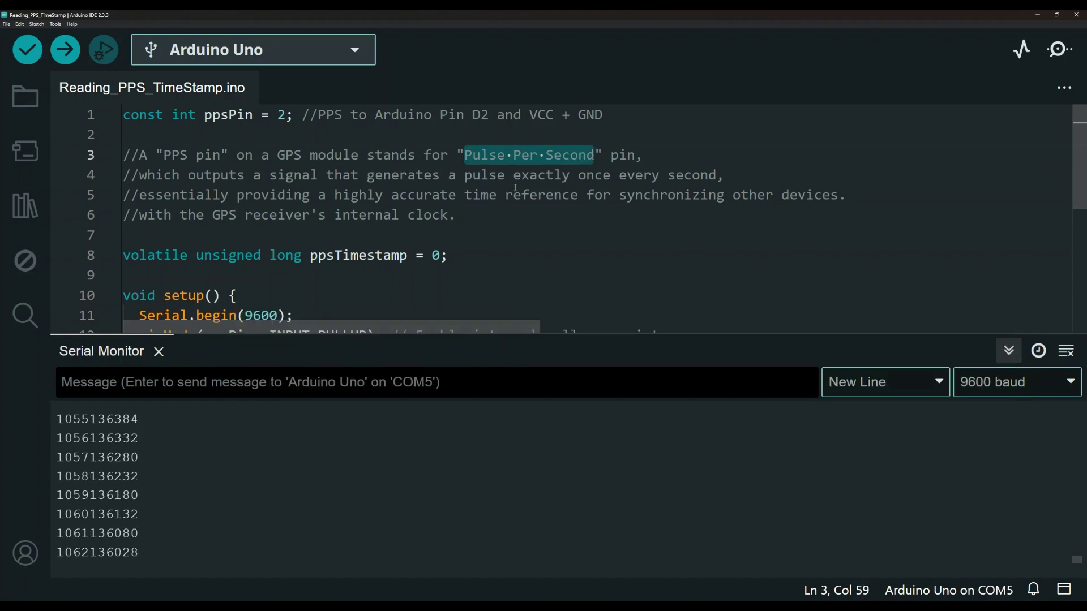
left_click_drag(571, 175, 718, 176)
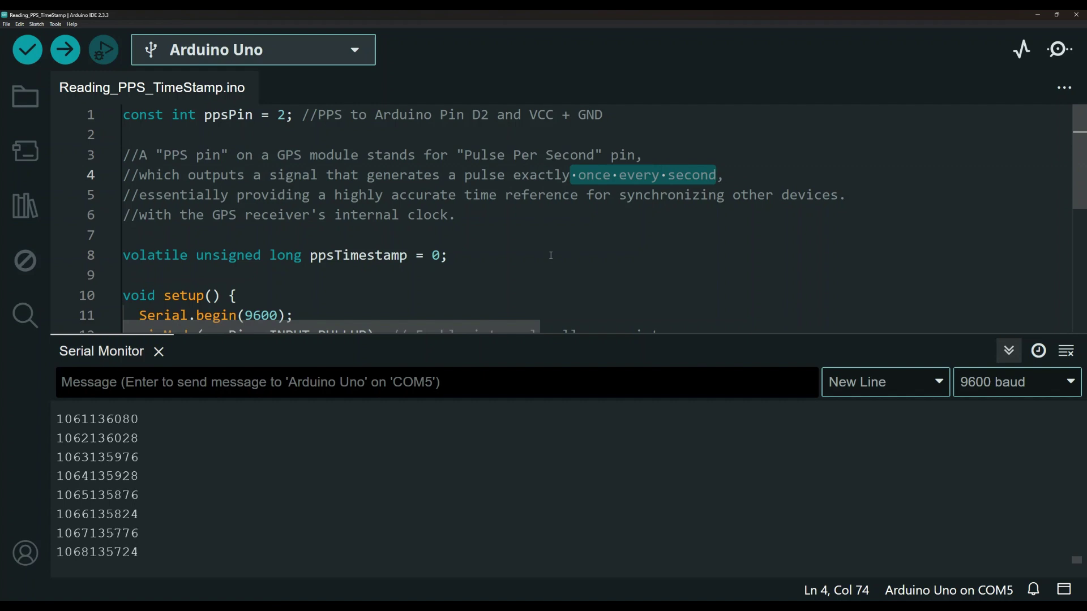
left_click_drag(302, 196, 586, 198)
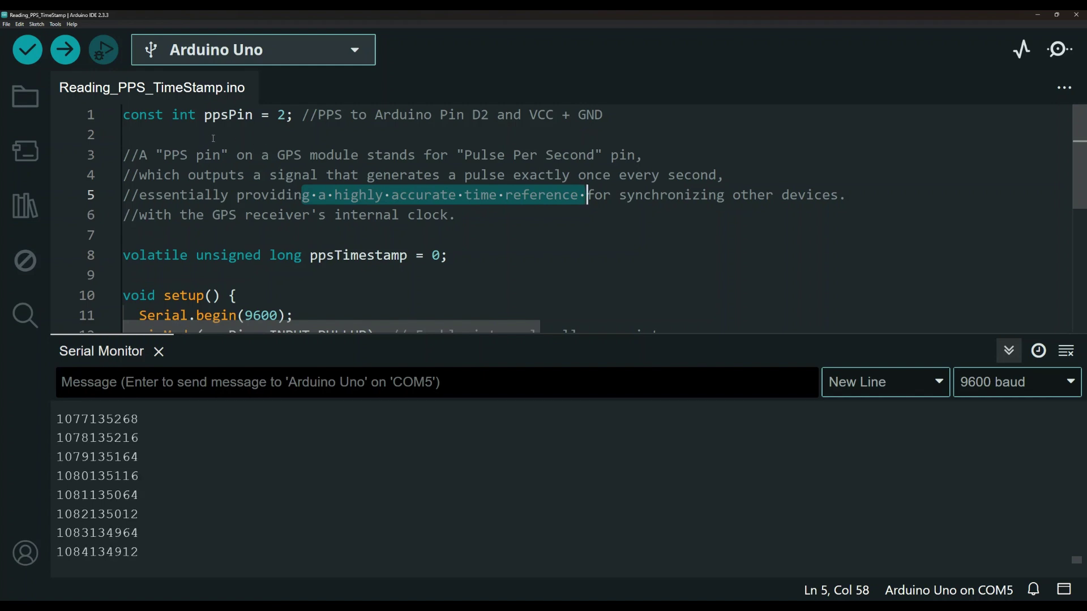
left_click_drag(214, 116, 344, 116)
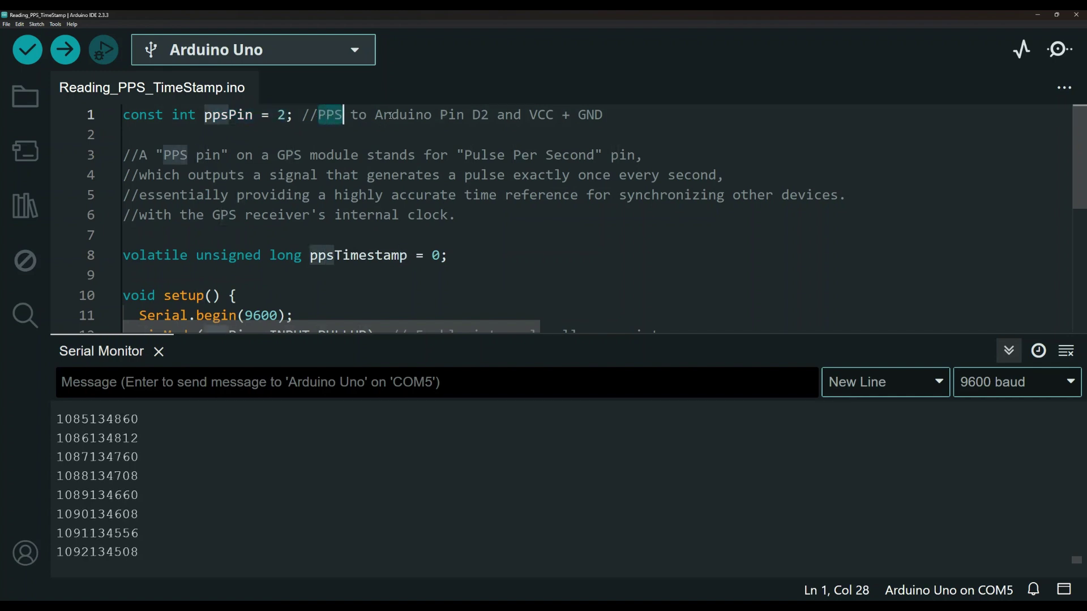
left_click_drag(391, 116, 488, 118)
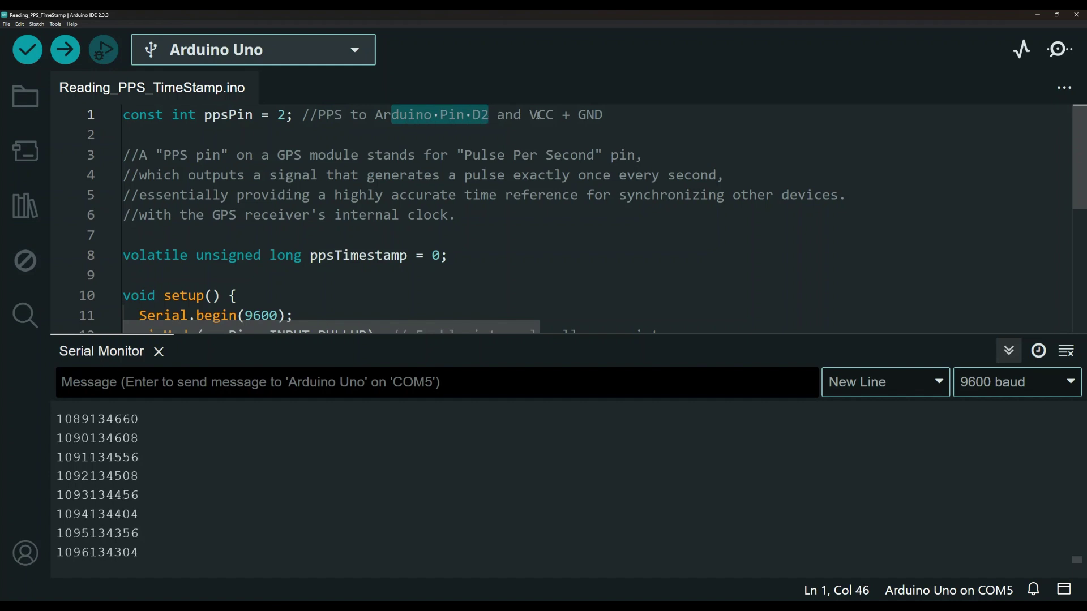
double_click(538, 115)
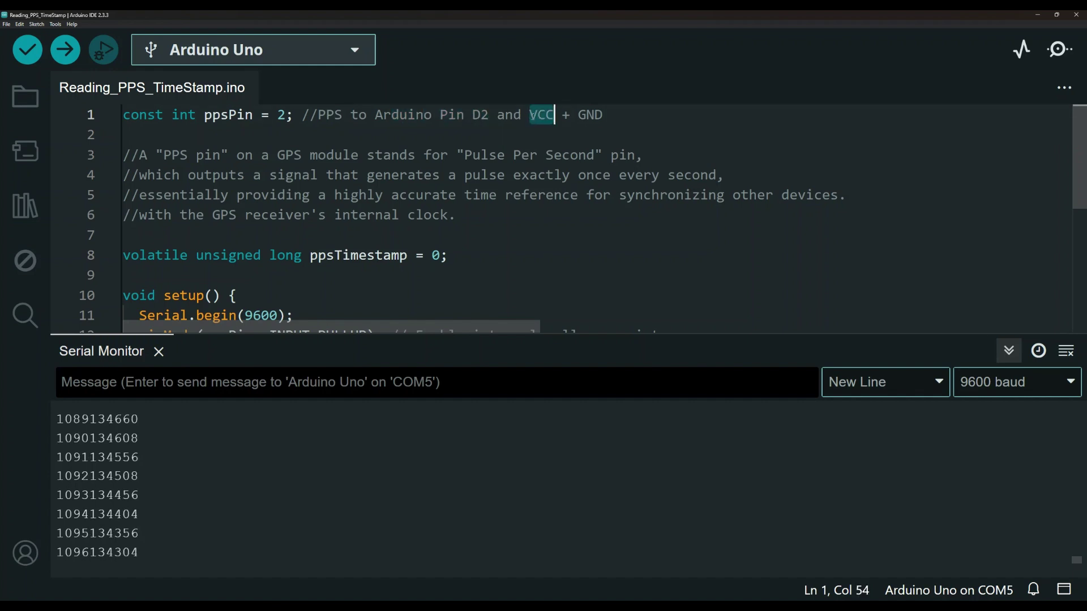
double_click(590, 115)
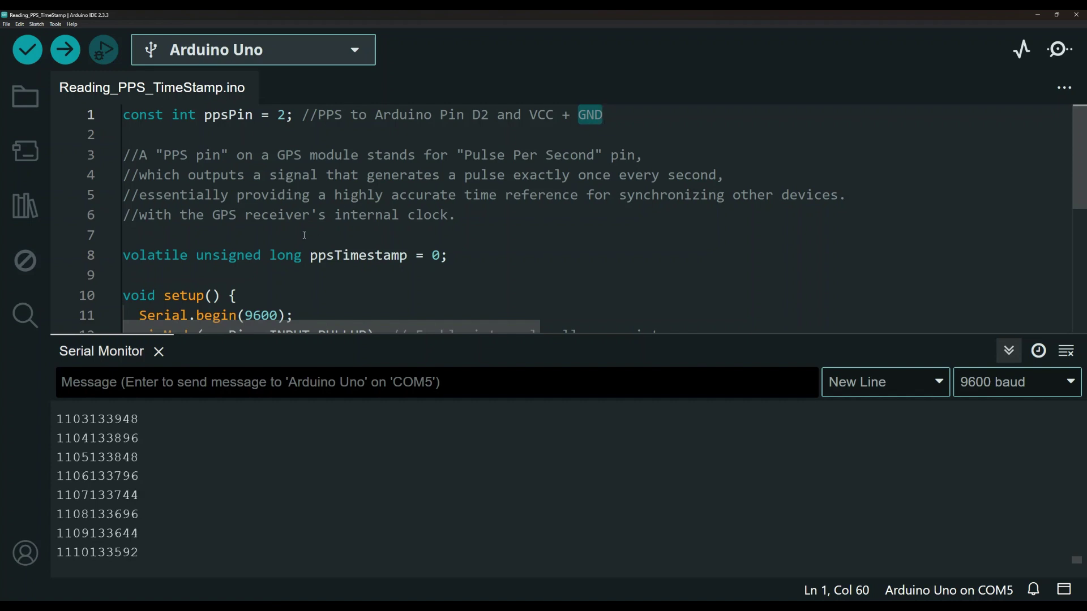
scroll(316, 211, "down", 1)
mouse_move(313, 204)
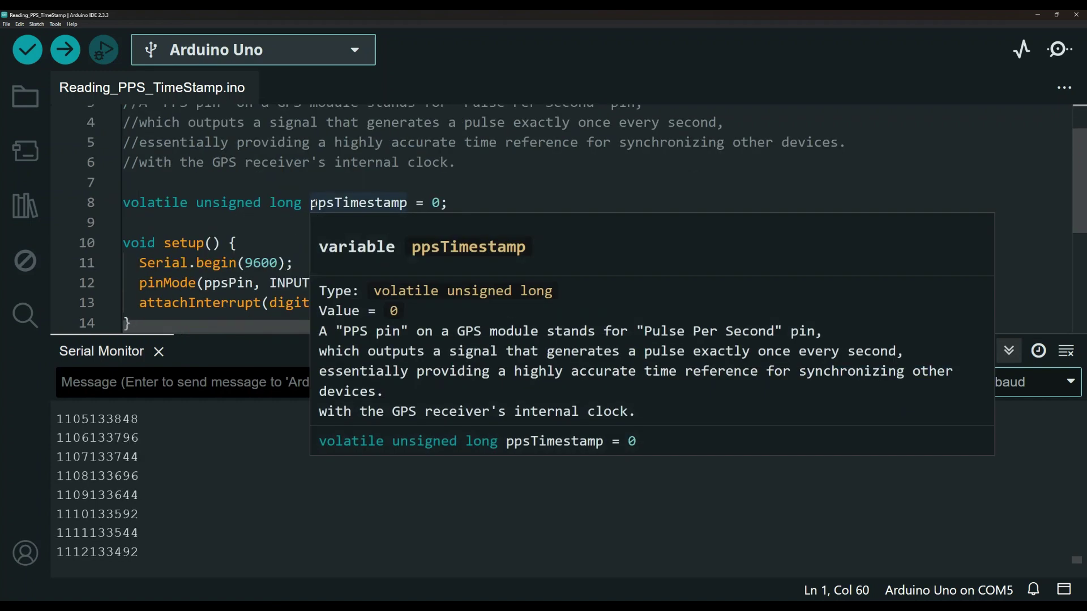
left_click(434, 203)
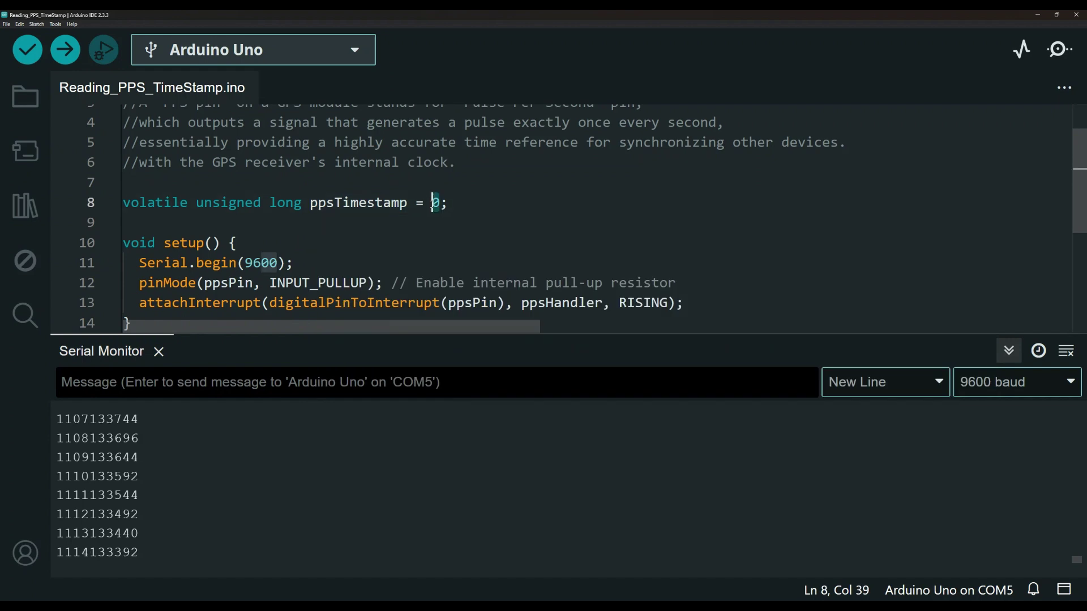
scroll(303, 230, "down", 1)
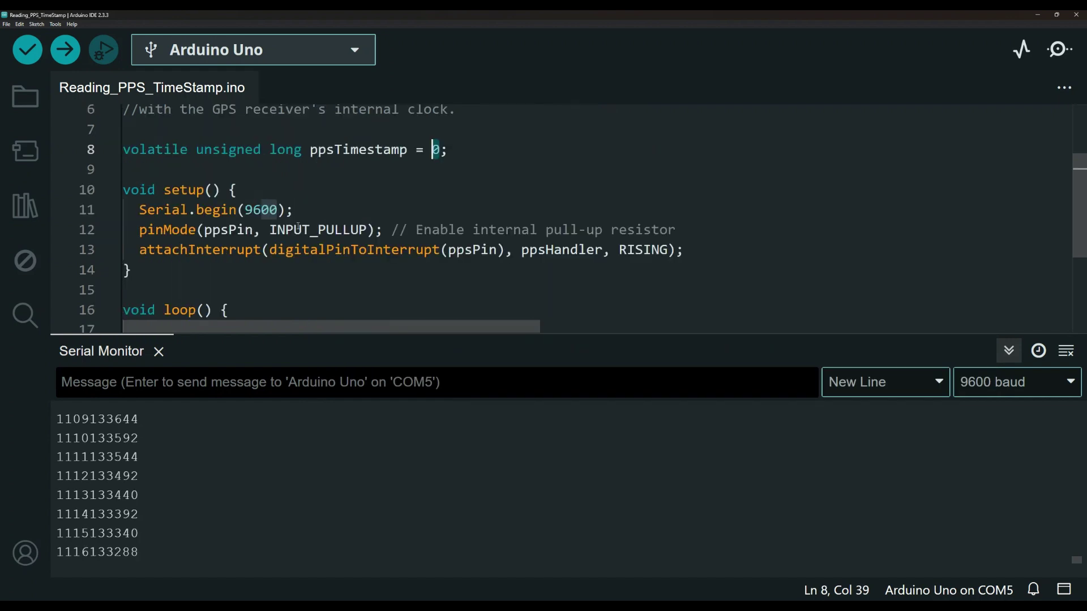
mouse_move(189, 192)
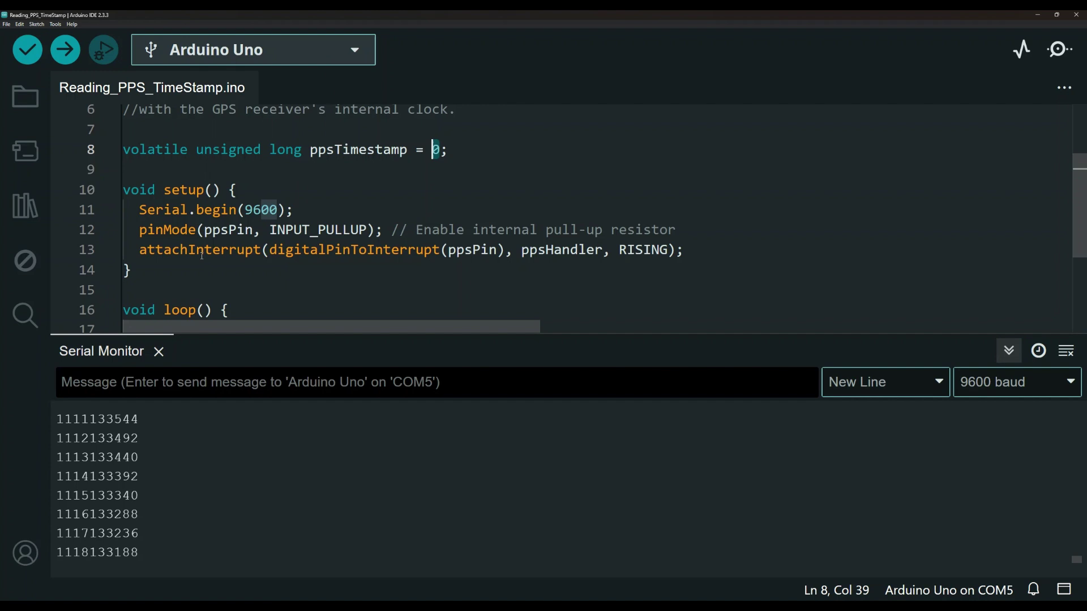
scroll(185, 235, "down", 1)
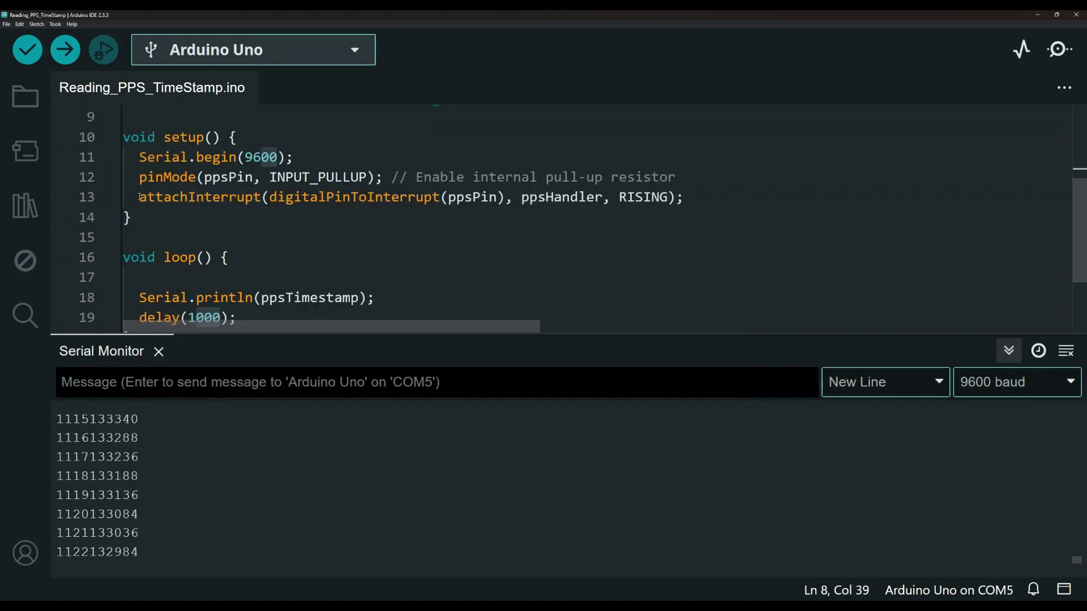
left_click_drag(140, 197, 686, 198)
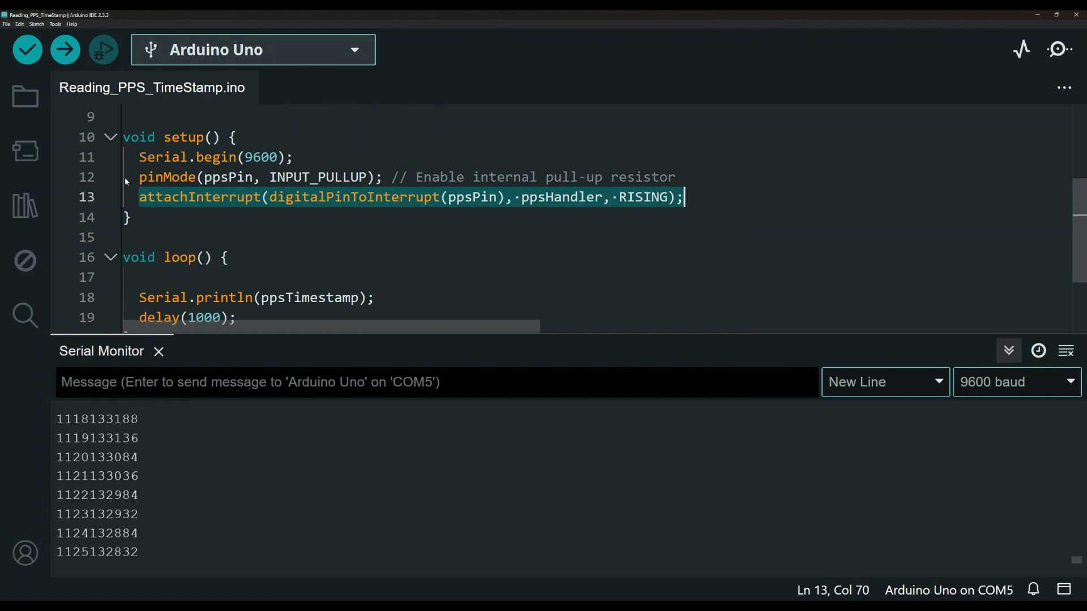
left_click_drag(156, 177, 603, 177)
scroll(317, 219, "down", 2)
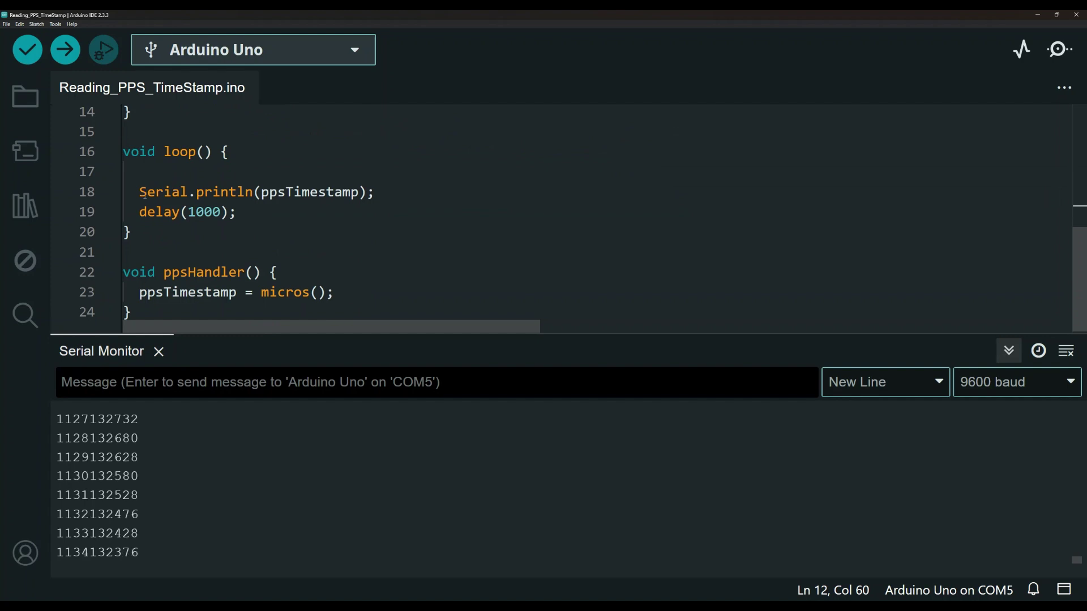
left_click(139, 192)
left_click_drag(139, 192, 374, 193)
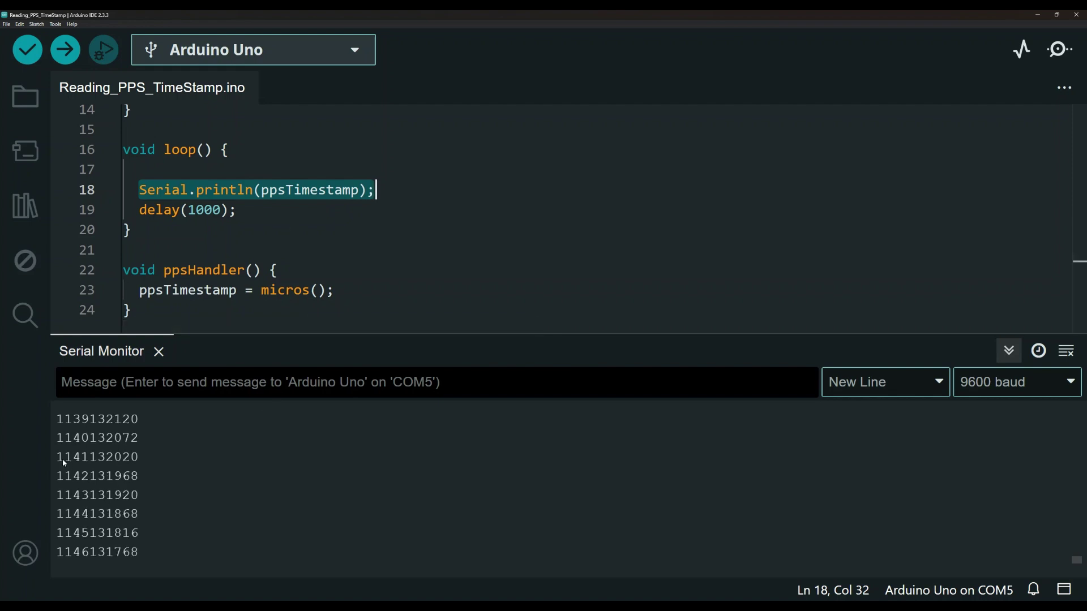
left_click_drag(61, 461, 148, 508)
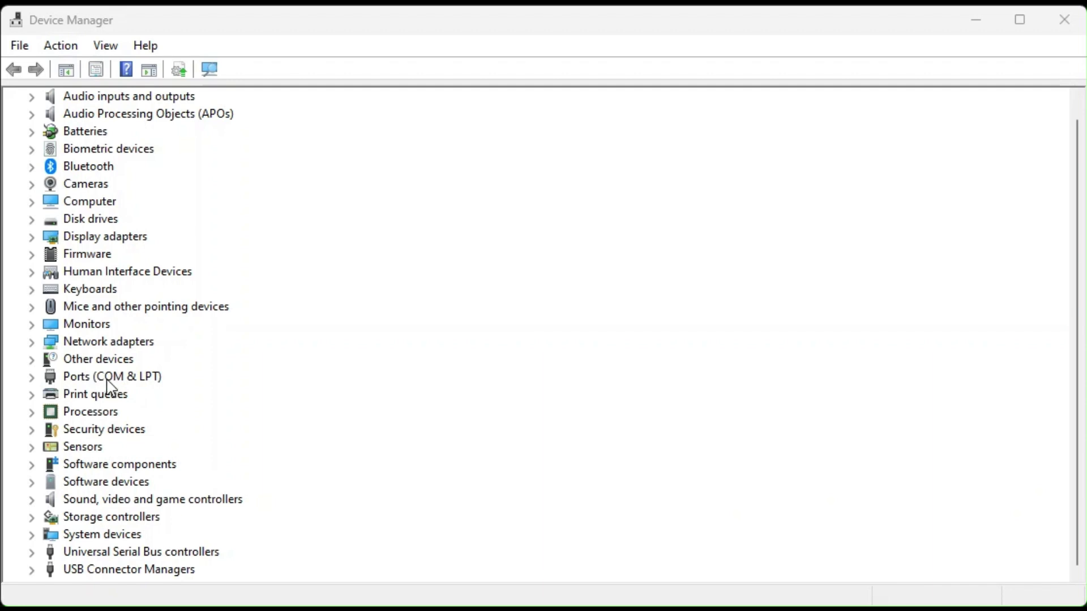
Step: Expand Ports (COM & LPT), briefly check Human Interface Devices, and select USB Serial Device (COM4)
left_click(32, 379)
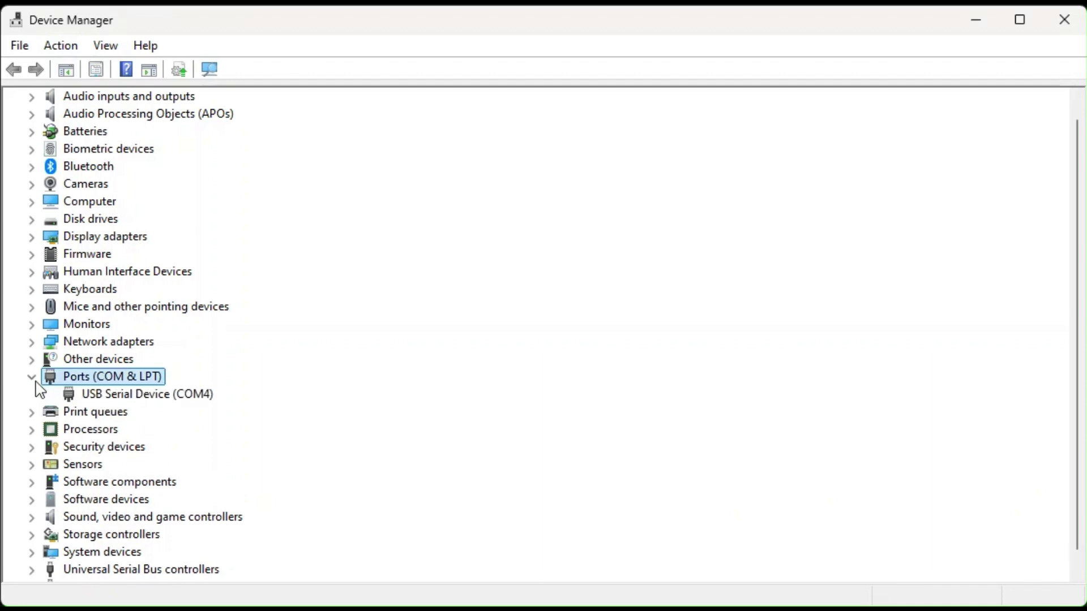
left_click(111, 401)
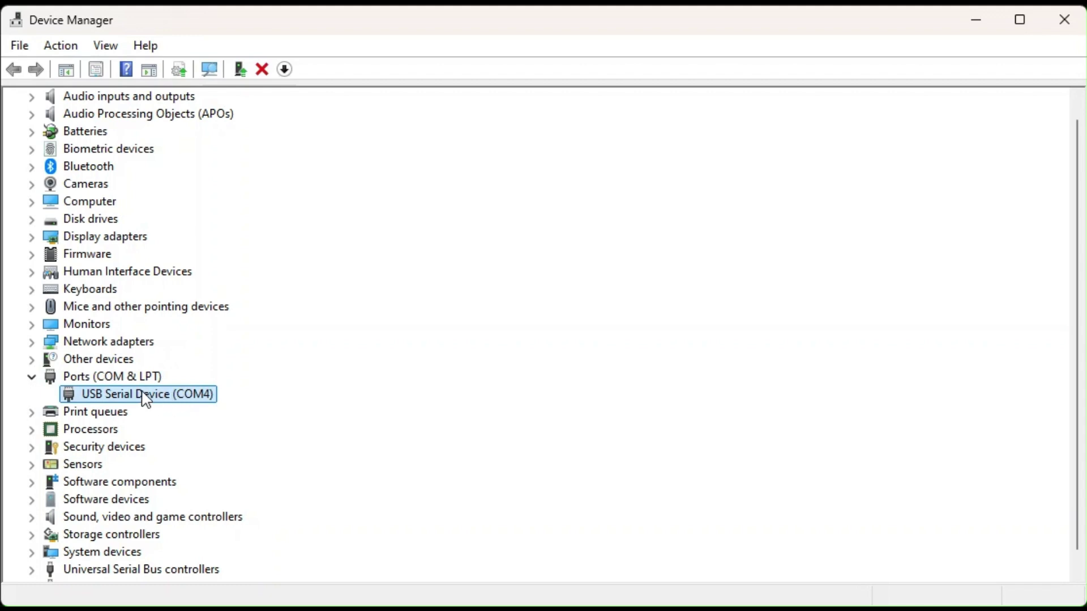
left_click(93, 275)
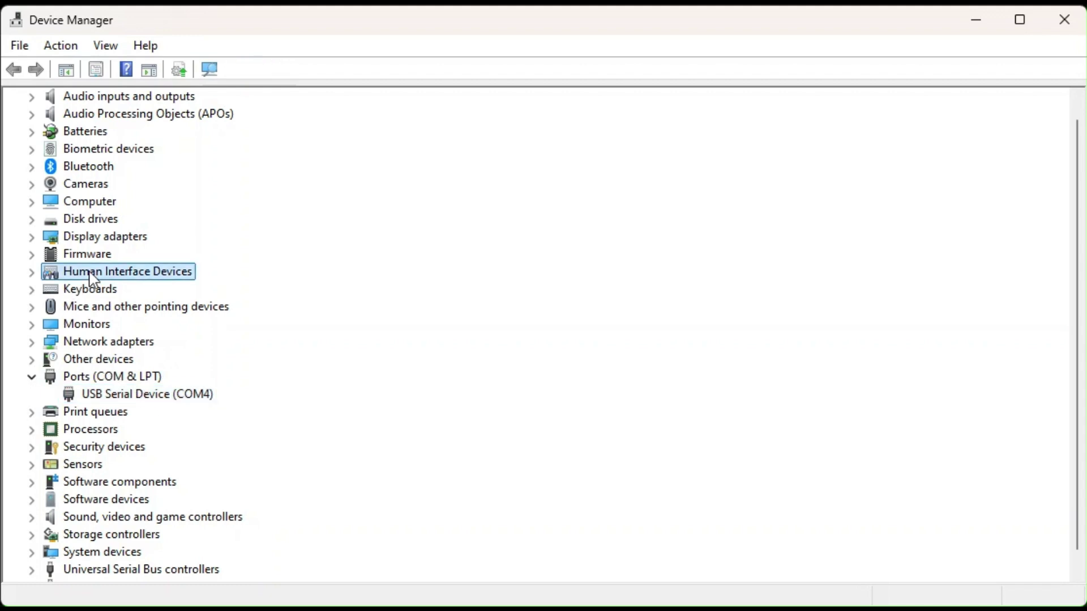
left_click(29, 274)
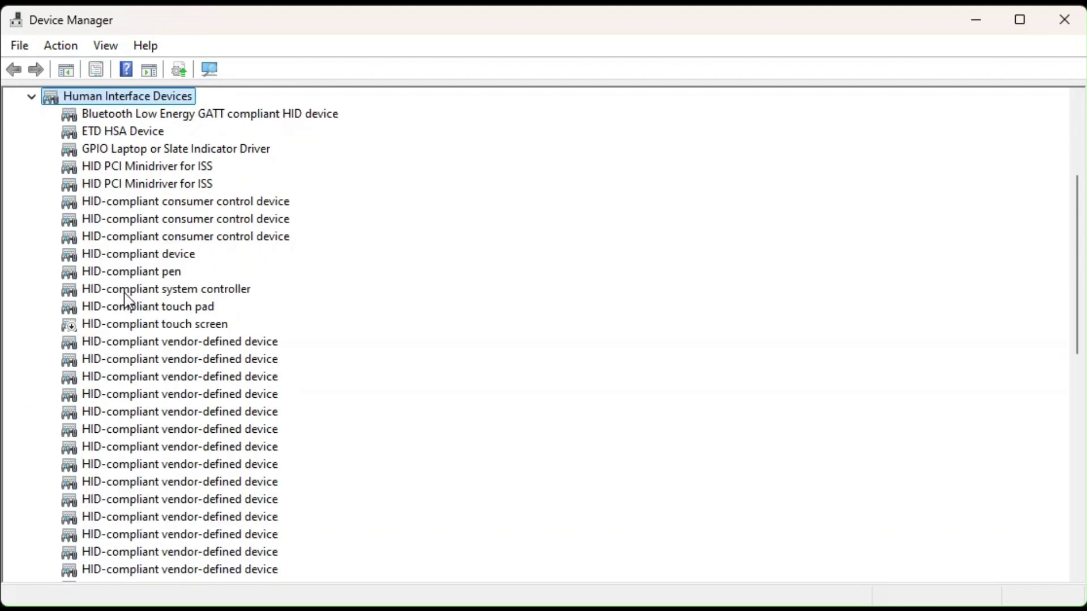
left_click(32, 96)
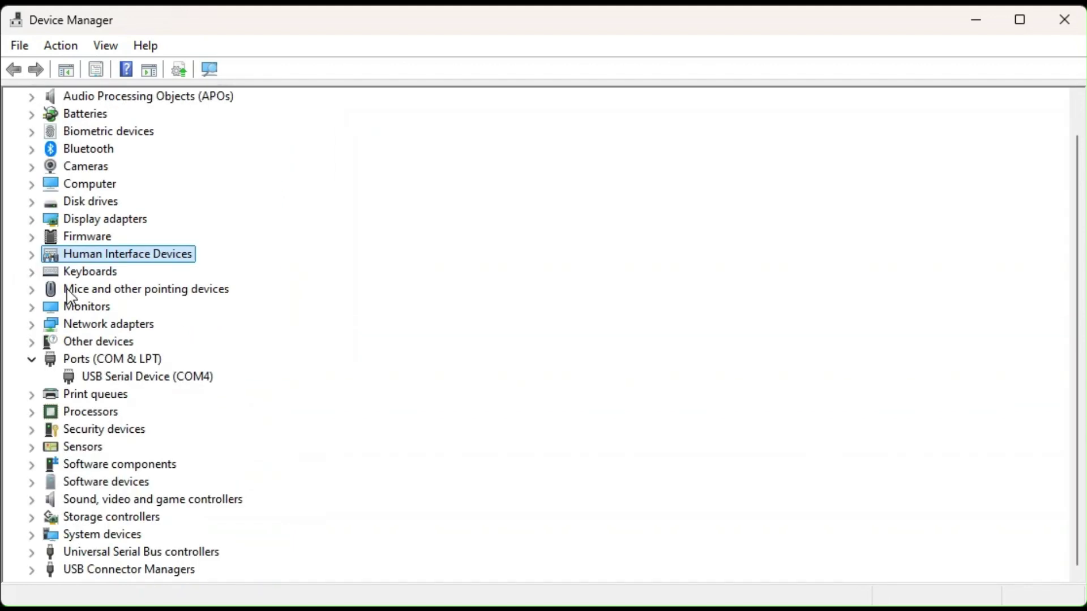
left_click(121, 384)
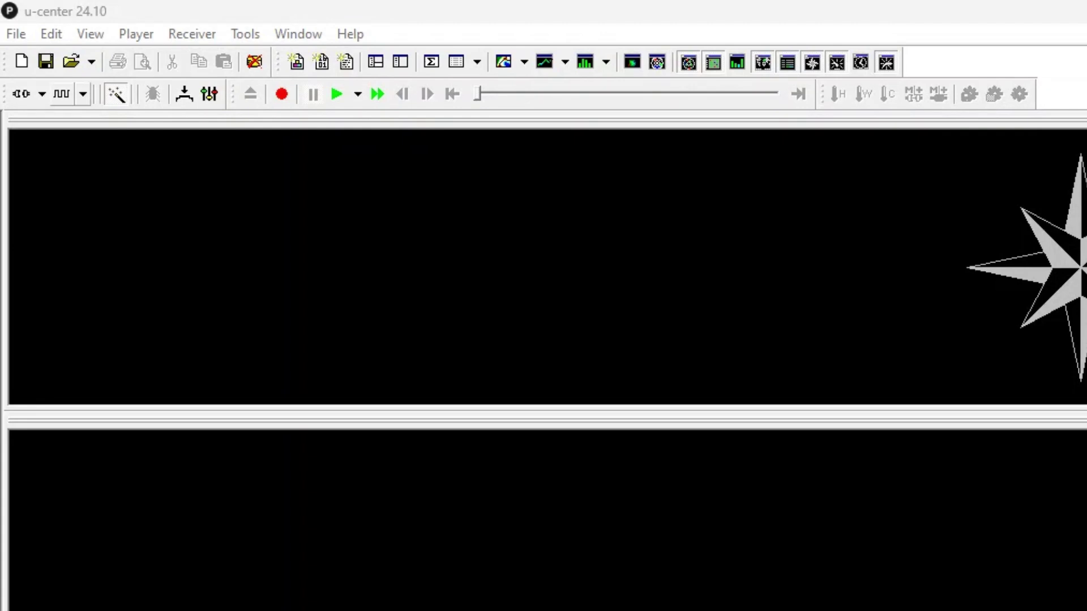
Step: Confirm COM4 is listed among u-center's connection ports, then show the baud-rate list with 9'600
left_click(43, 94)
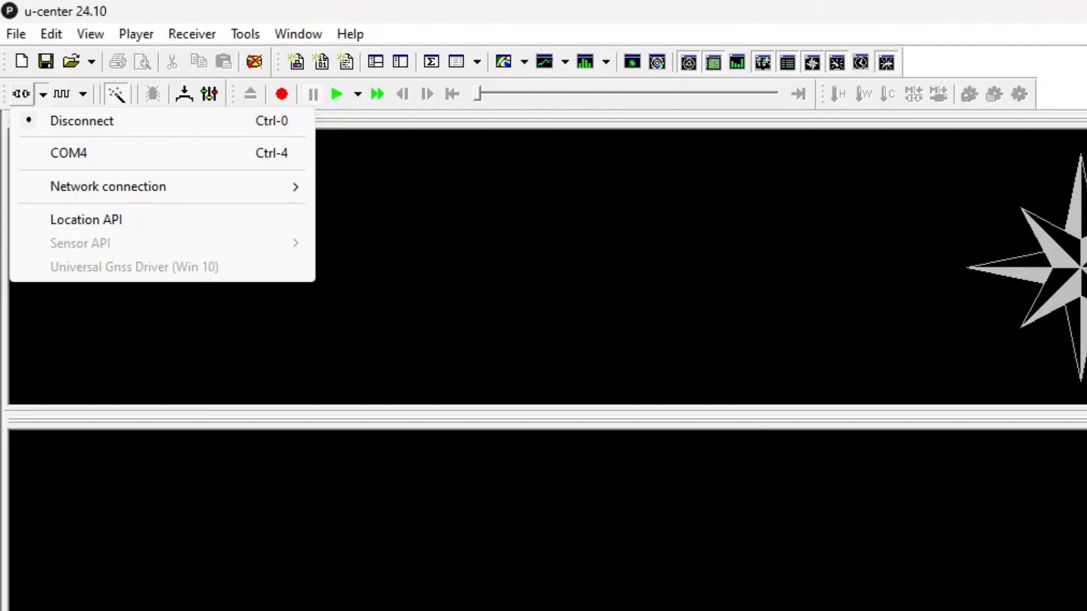
key("Escape")
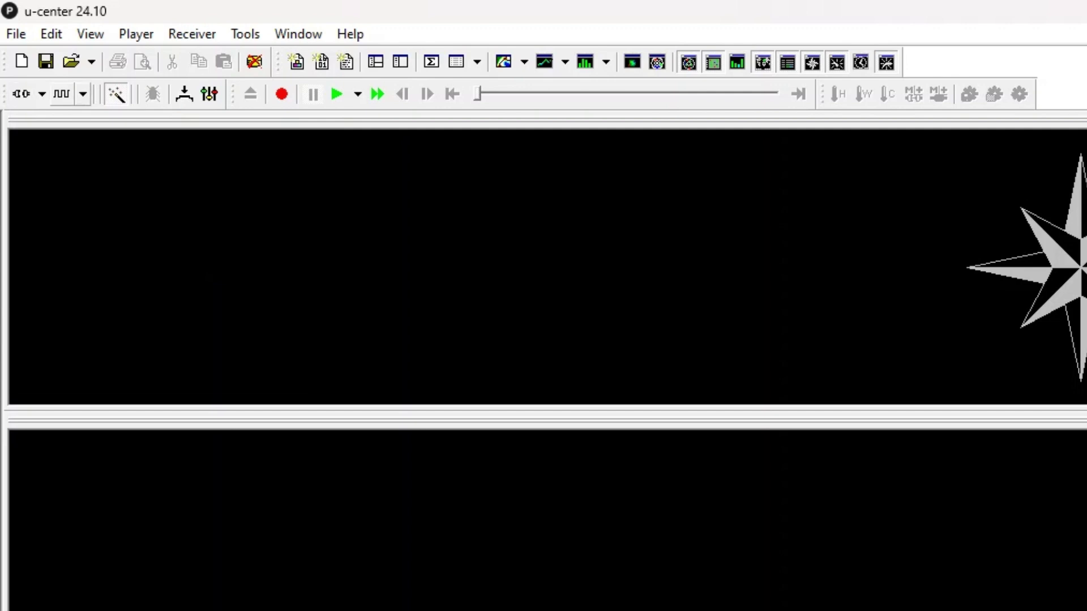
left_click(84, 95)
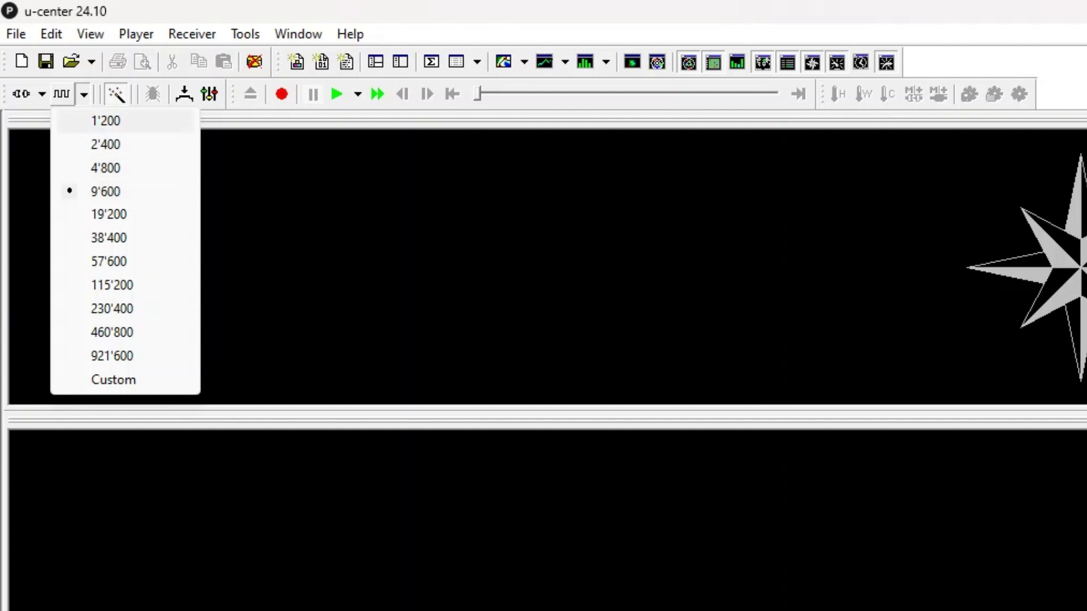
key("Escape")
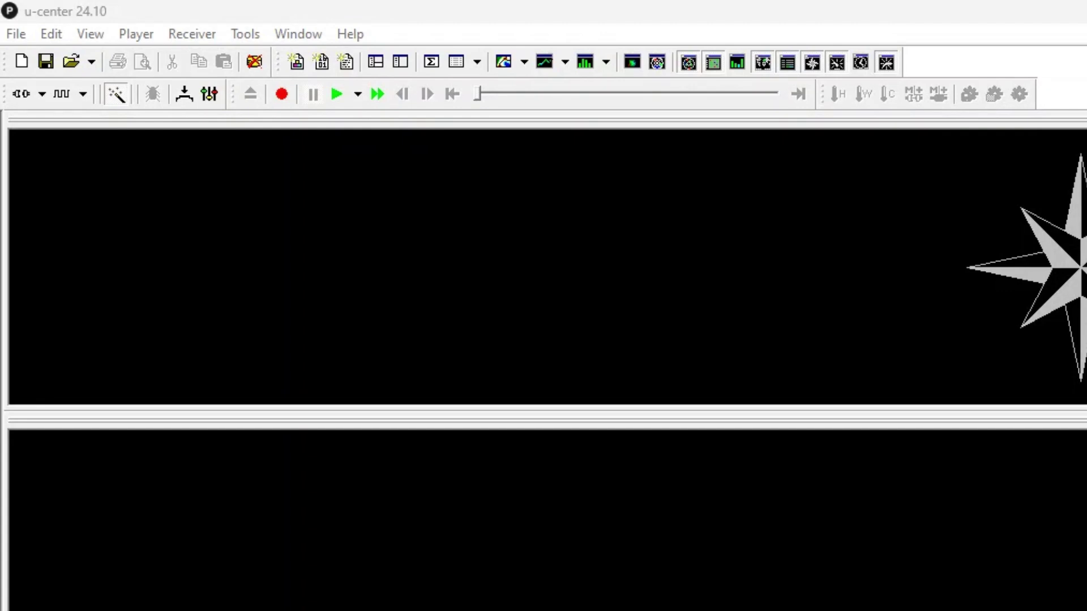
left_click(42, 94)
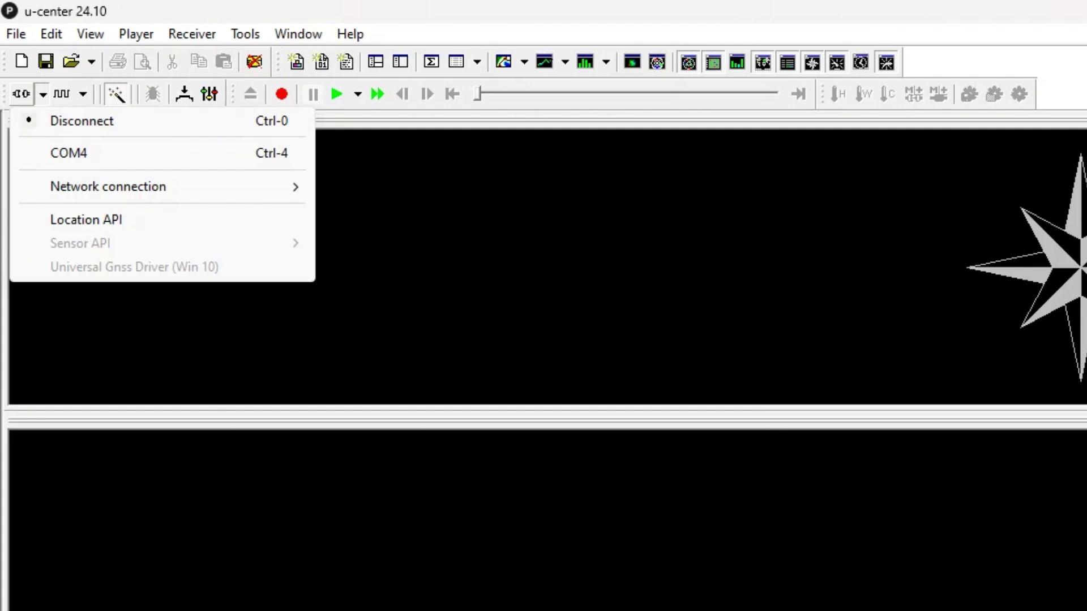
key("Escape")
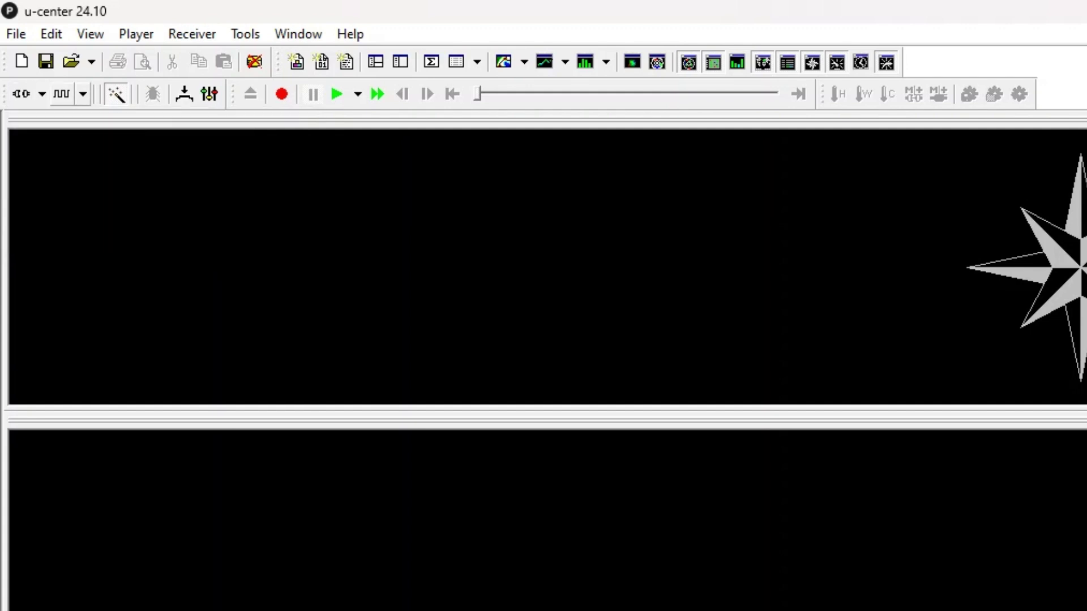
left_click(83, 94)
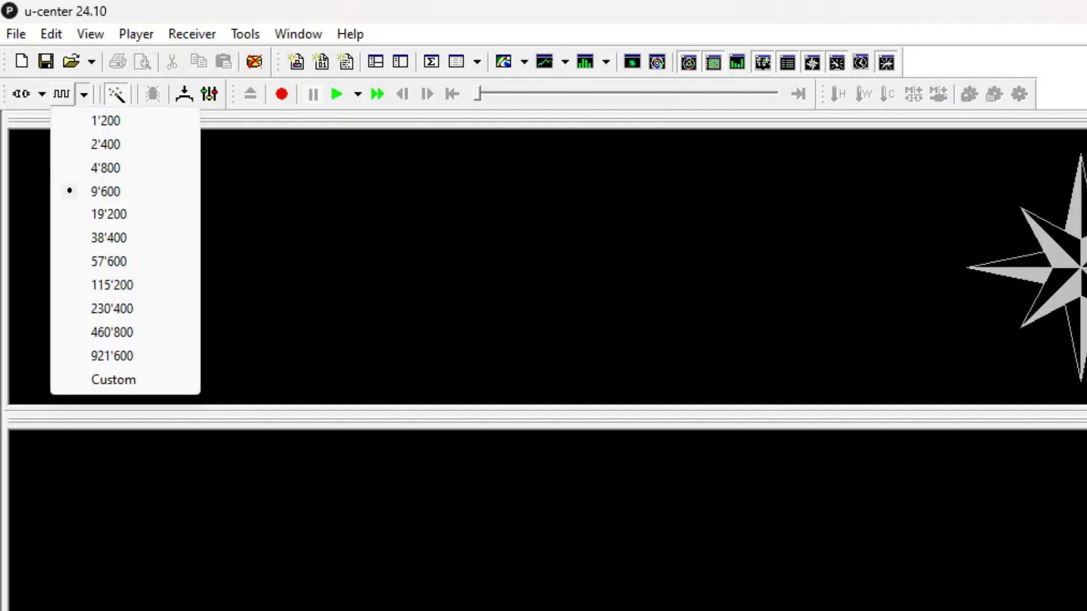
key("Escape")
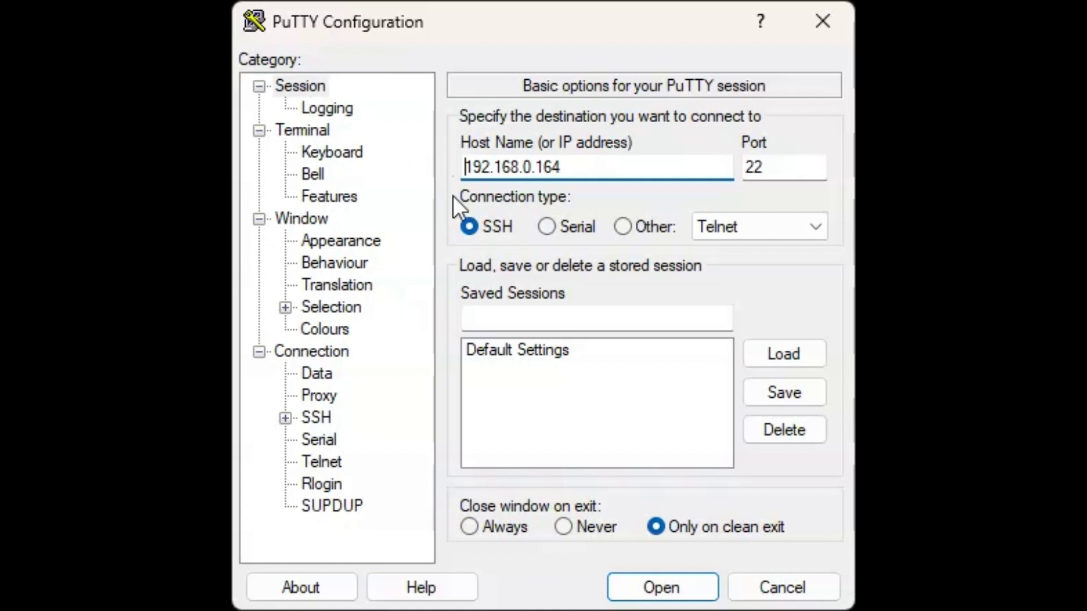
Step: Switch PuTTY to a Serial connection, change the serial line from COM1 to COM4, and confirm speed 9600
left_click(542, 226)
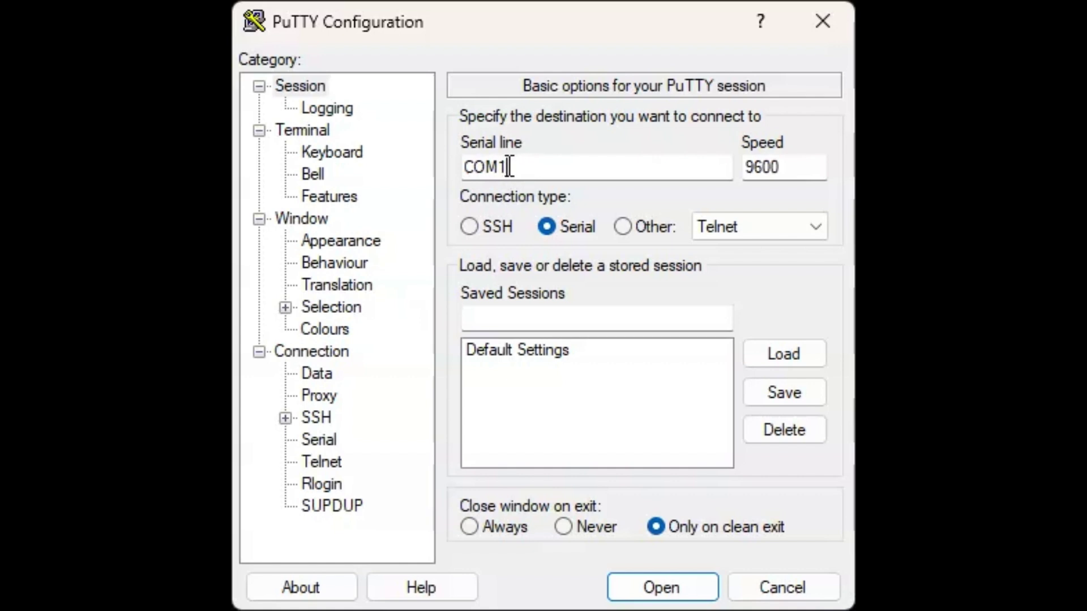
left_click_drag(506, 167, 462, 165)
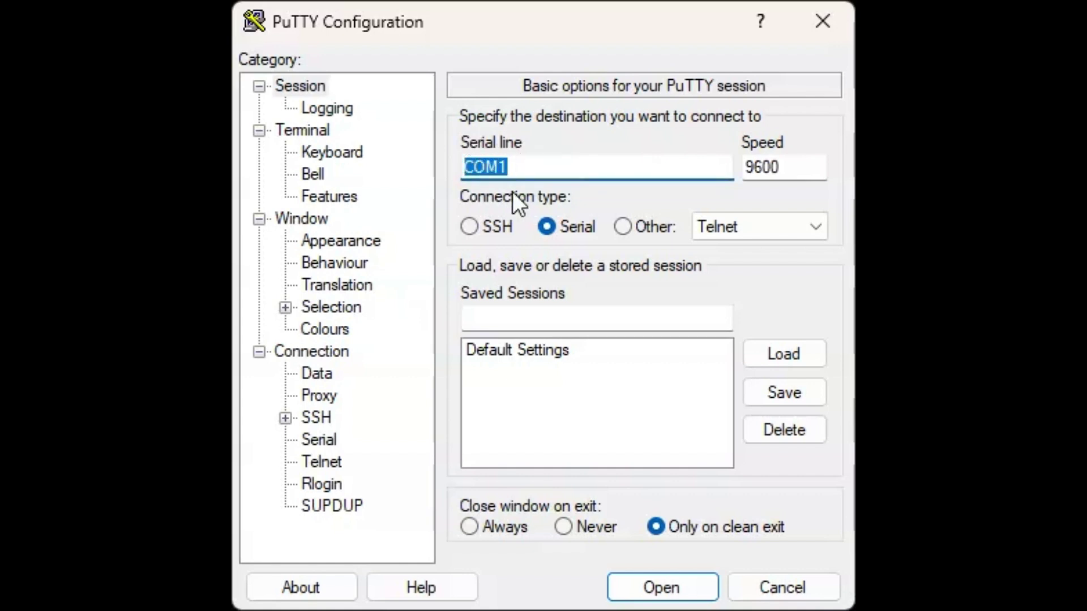
left_click(515, 167)
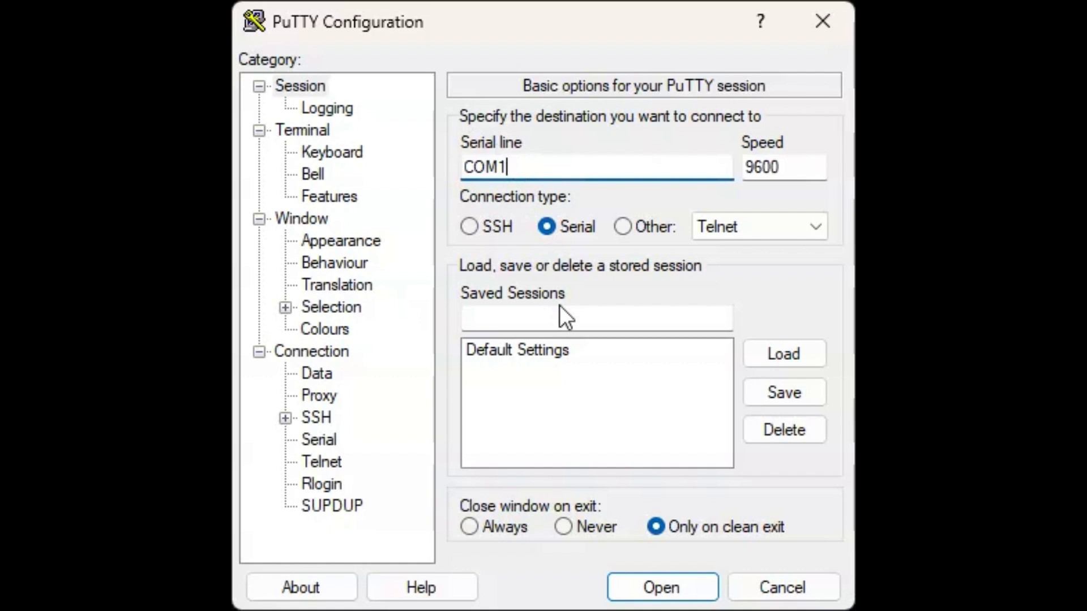
key("BackSpace")
type("4")
left_click_drag(773, 168, 647, 254)
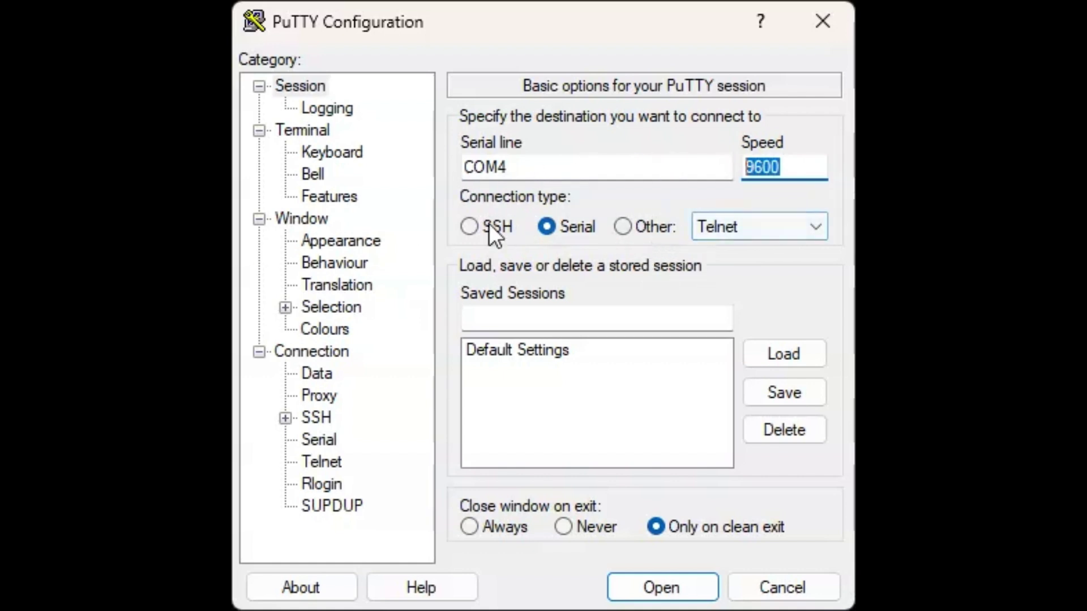
left_click(524, 167)
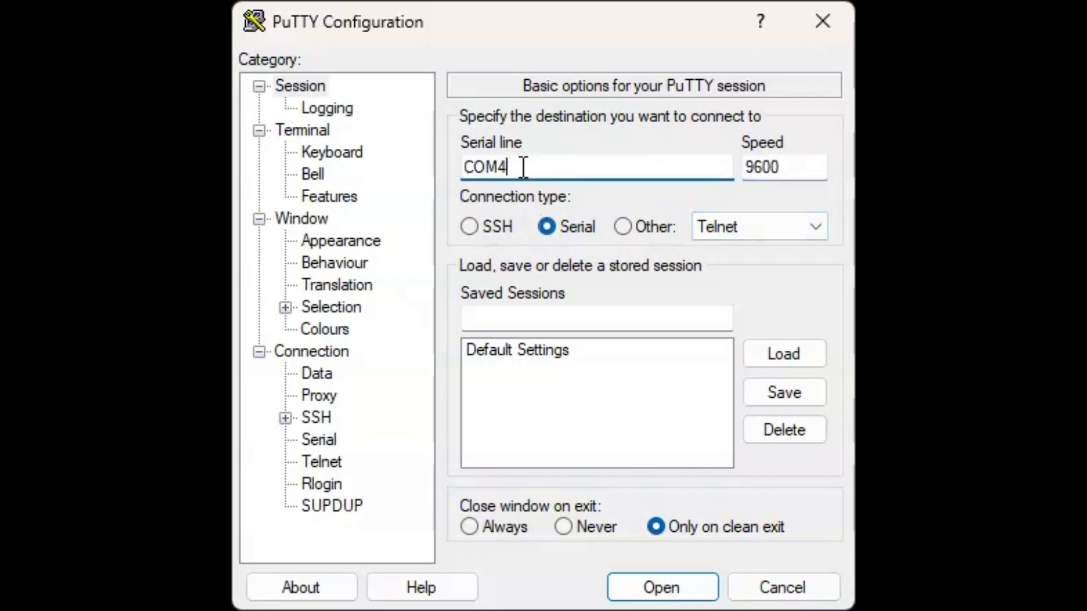
left_click(806, 168)
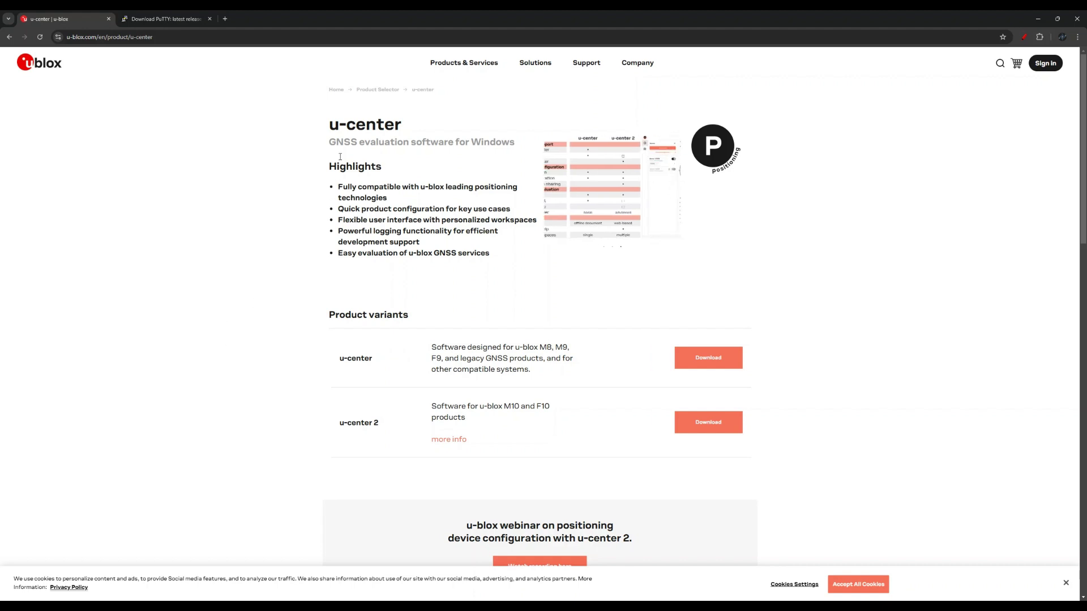
left_click_drag(328, 126, 400, 124)
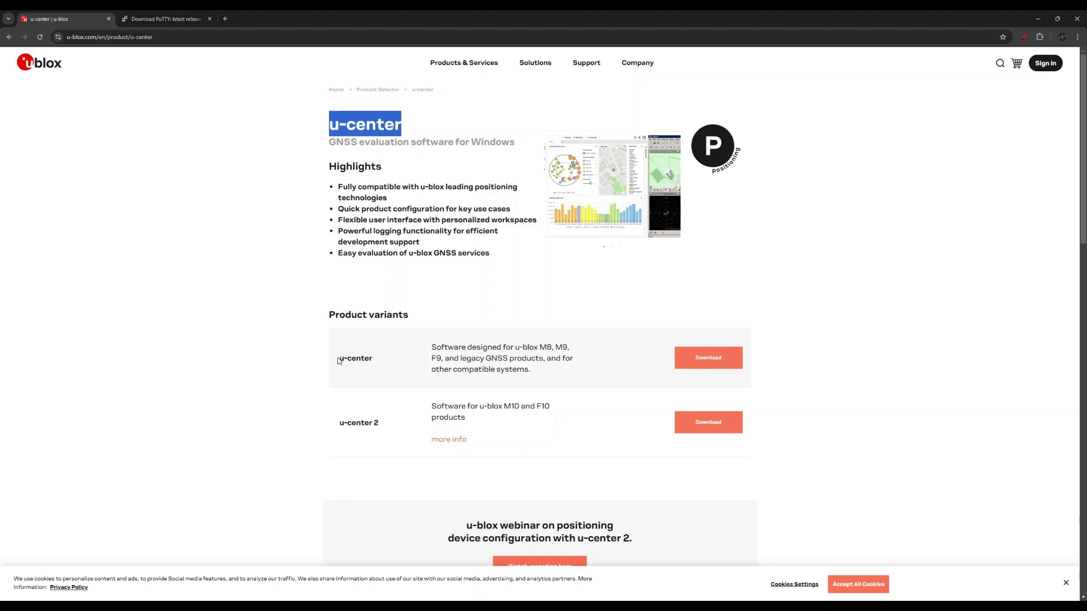
double_click(356, 359)
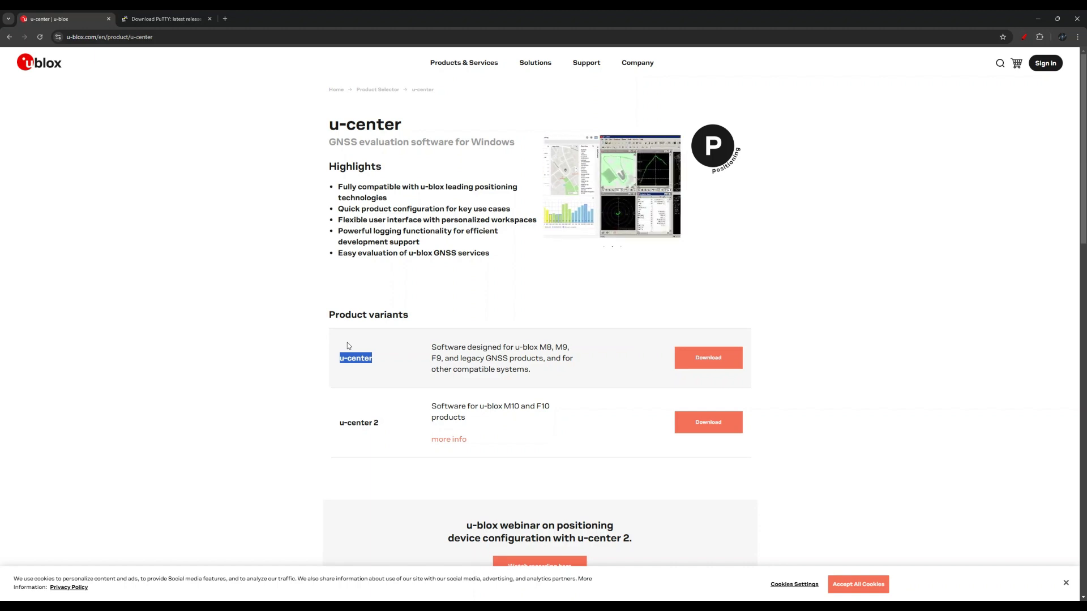
left_click(239, 305)
Step: On the PuTTY 0.82 download page, highlight the MSI installer heading and its 64-bit x86 line
left_click(174, 23)
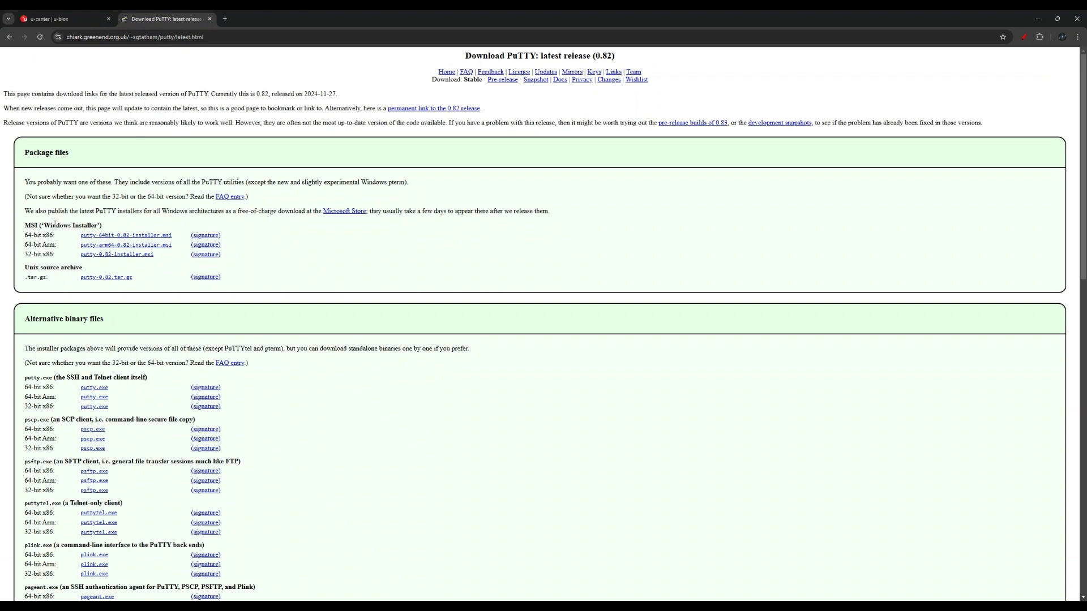
left_click_drag(27, 225, 116, 229)
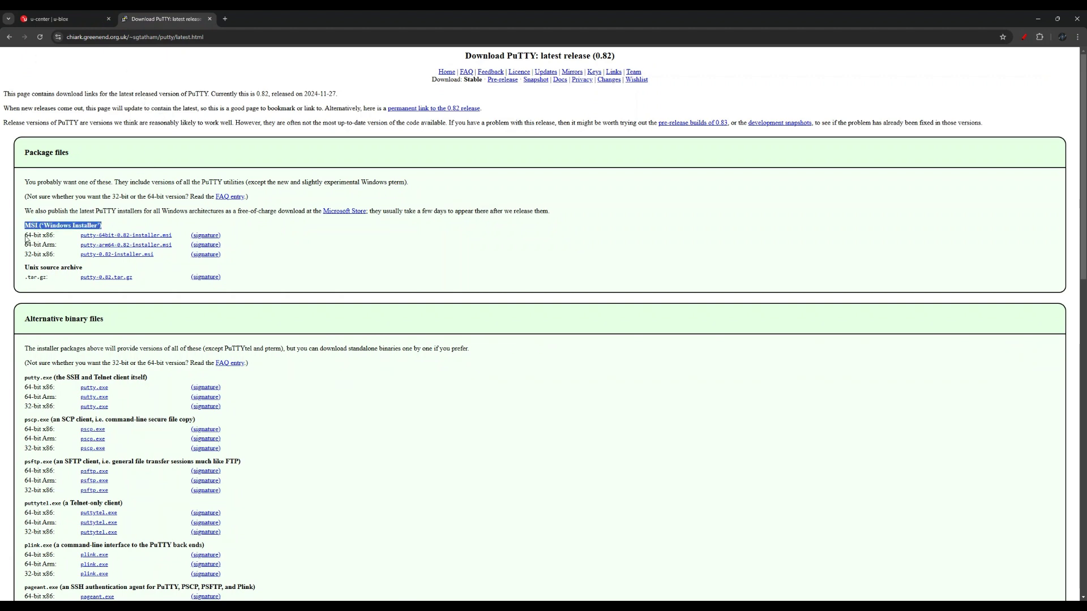
left_click_drag(25, 236, 55, 235)
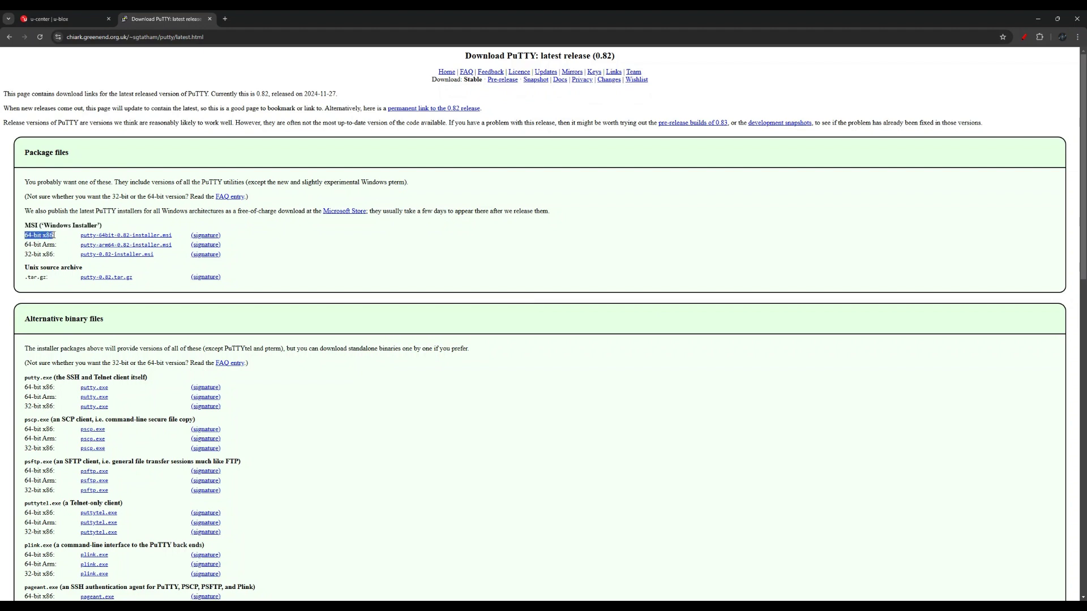